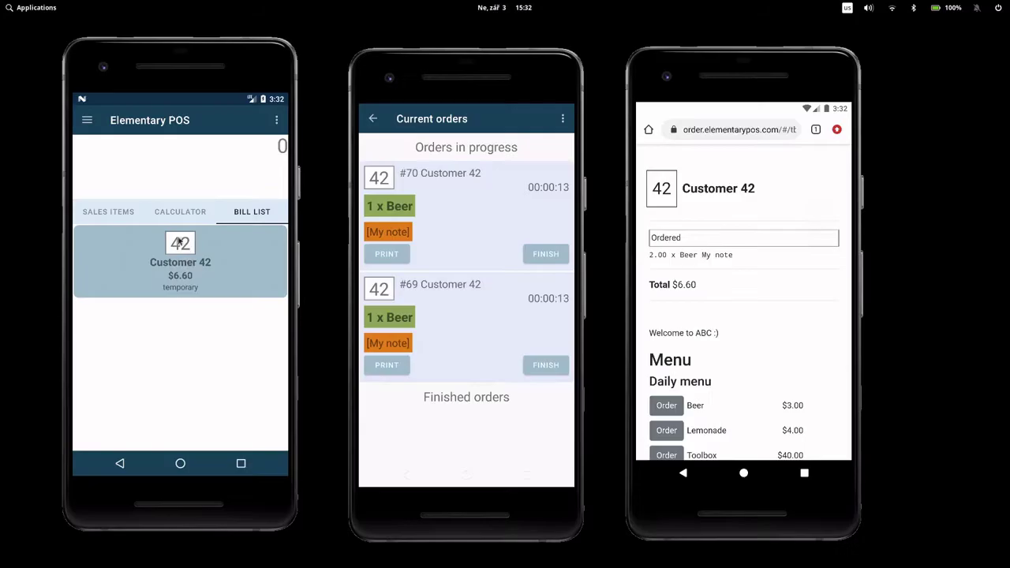
Open Customer 42's temporary bill, showing its ordered items and $6.60 total.
click(177, 247)
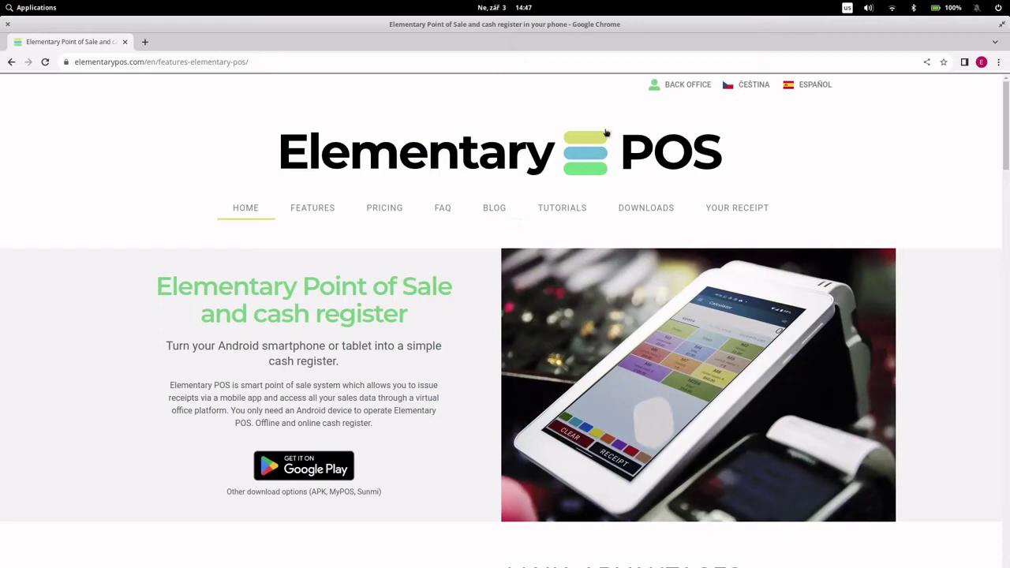
In Back Office sales categories, create a category named 'Daily menu'.
click(679, 87)
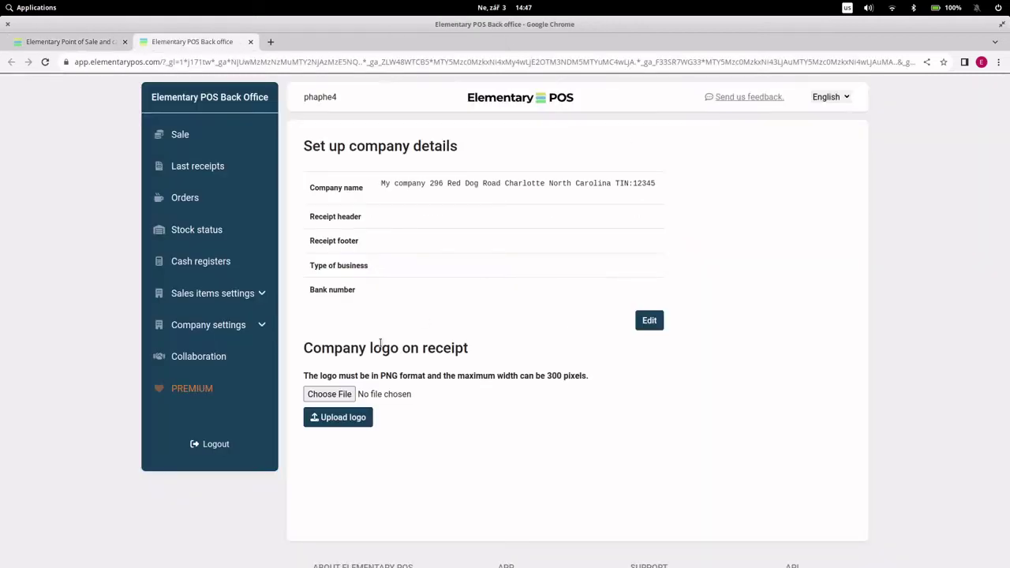
click(199, 293)
click(195, 353)
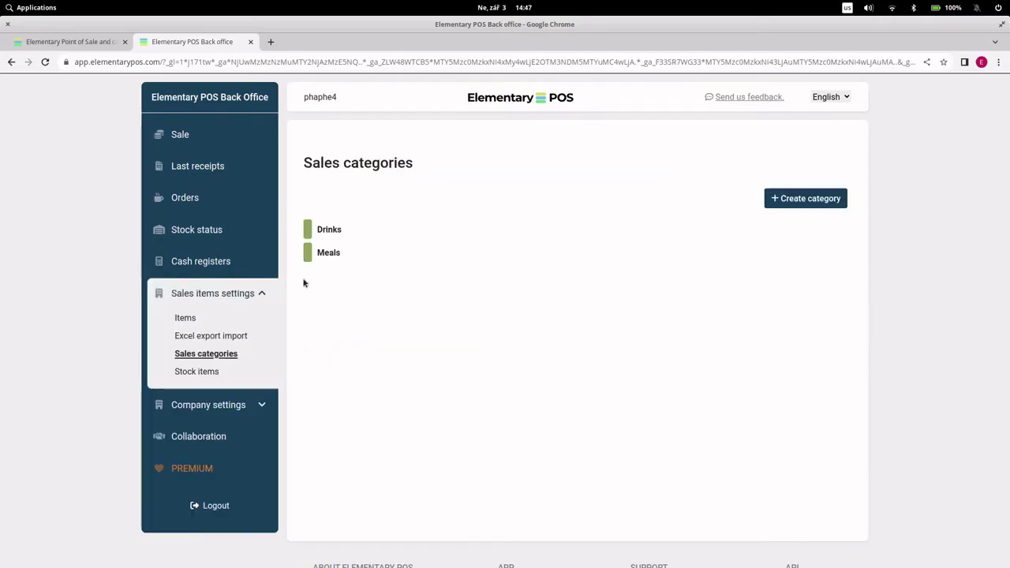
click(785, 204)
click(370, 220)
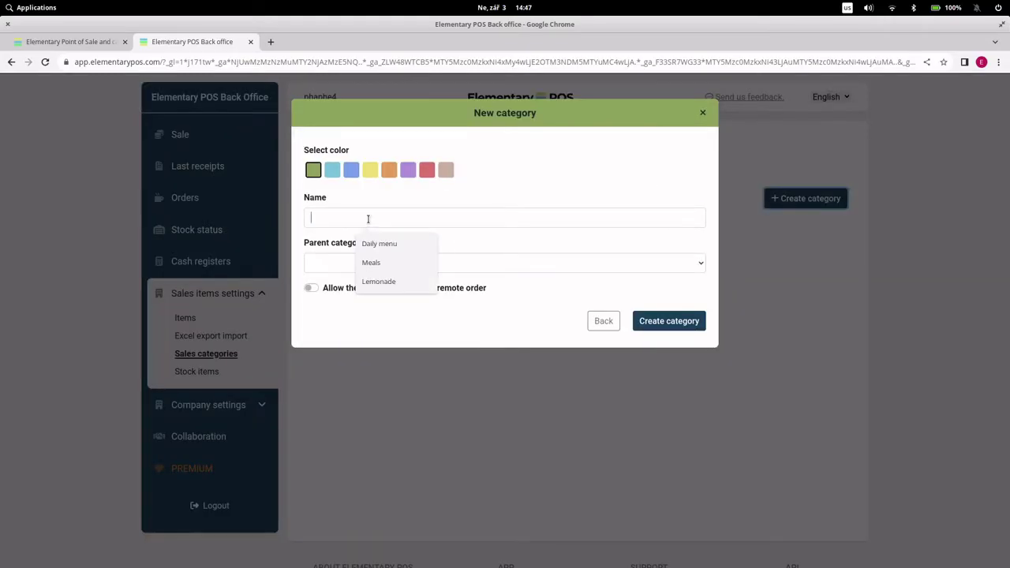
click(379, 243)
click(683, 320)
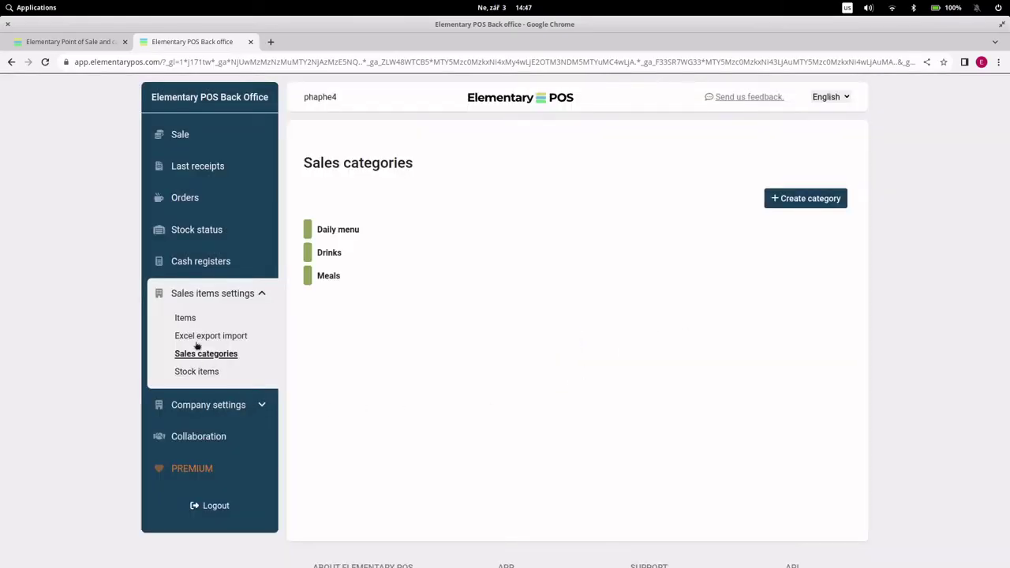
Set Beer's category to Daily menu and save it.
click(186, 319)
click(319, 296)
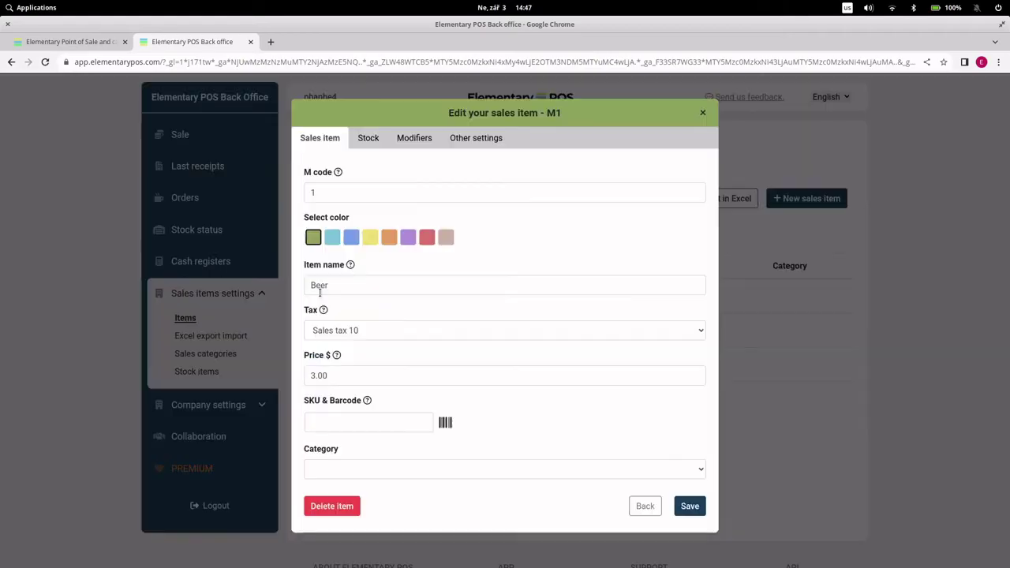
click(356, 471)
click(354, 483)
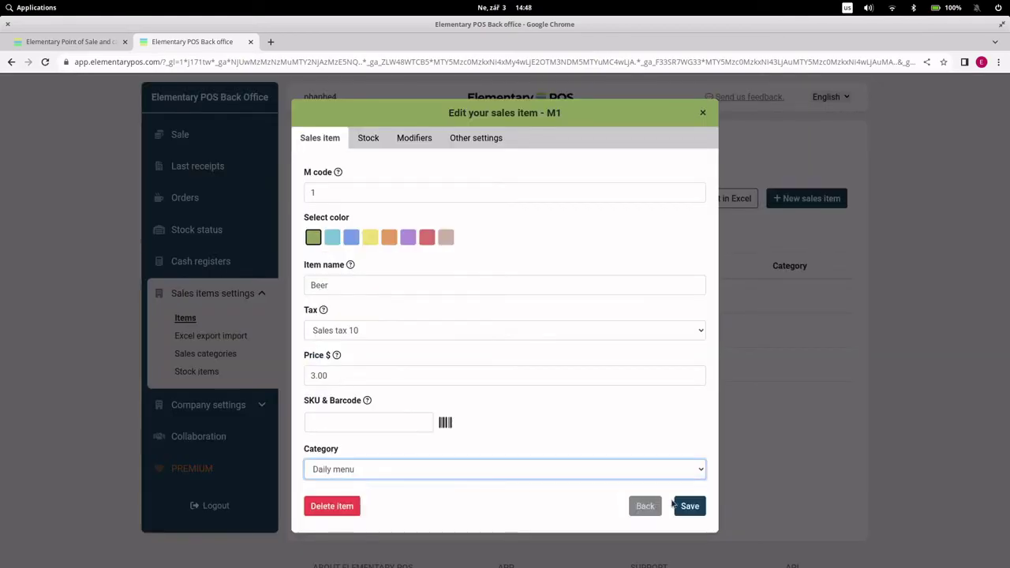
click(688, 505)
Assign Lemonade and Toolbox to the Daily menu category, saving each.
click(322, 331)
click(345, 471)
click(343, 487)
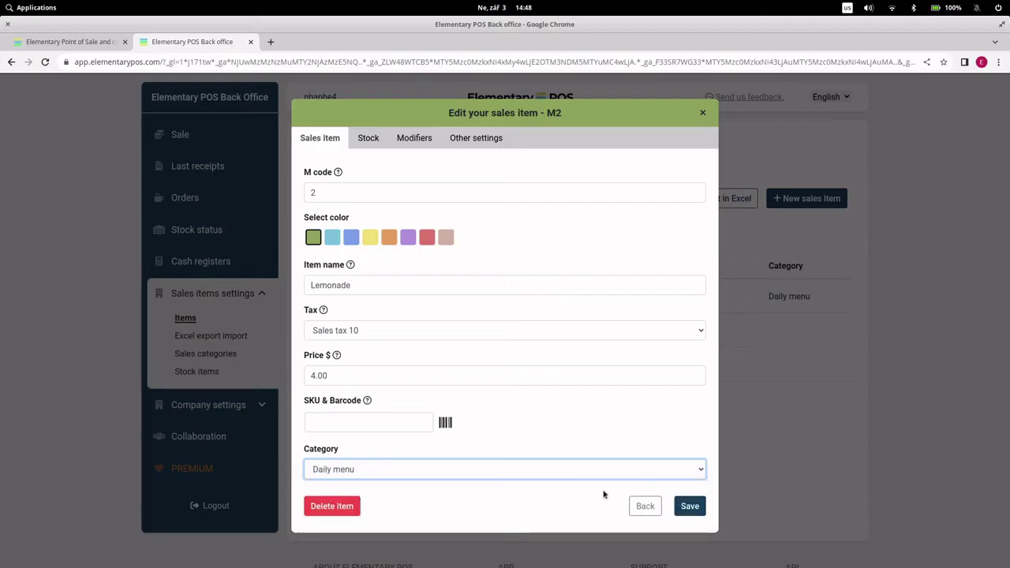
click(688, 506)
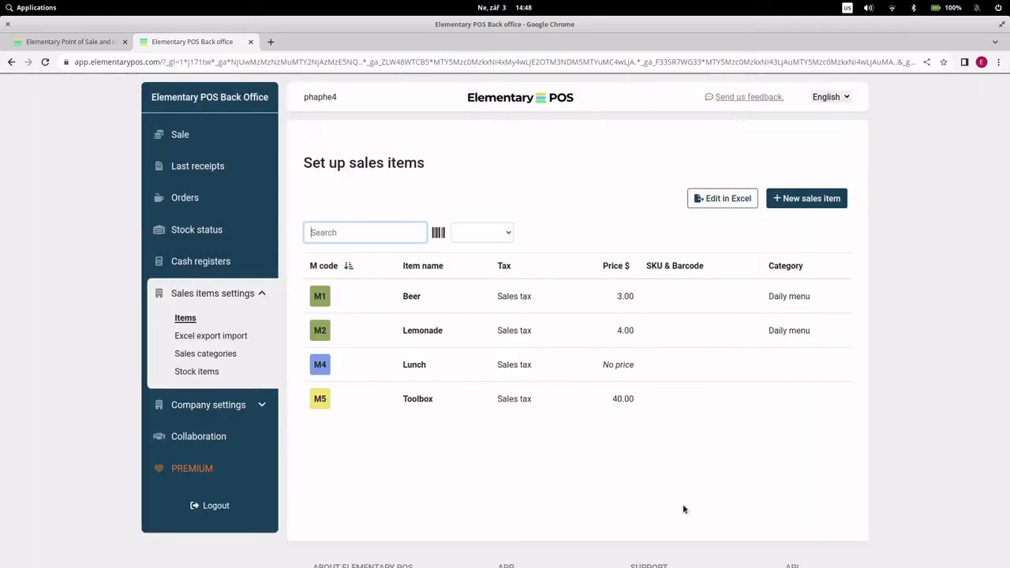
click(319, 403)
click(331, 468)
click(331, 487)
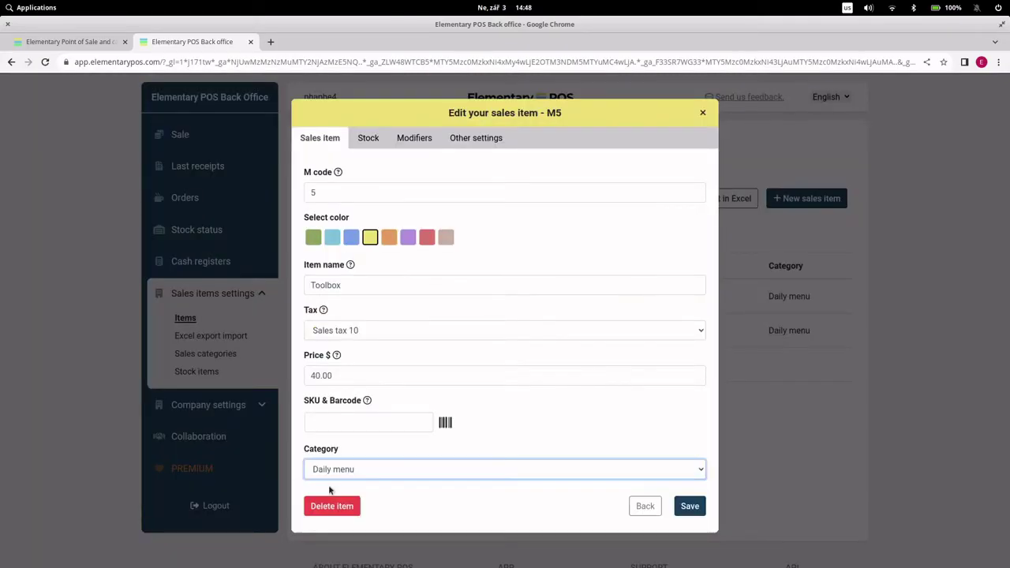
click(677, 508)
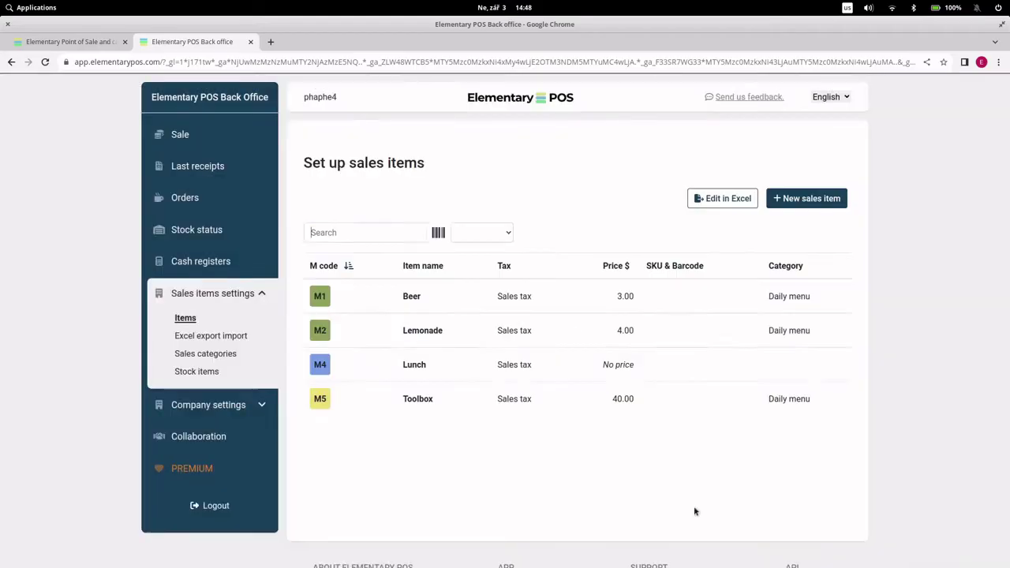
Enable only Daily menu for remote orders, turning off Drinks and Meals, with message 'Welcome to ABC :)'.
click(220, 404)
click(199, 405)
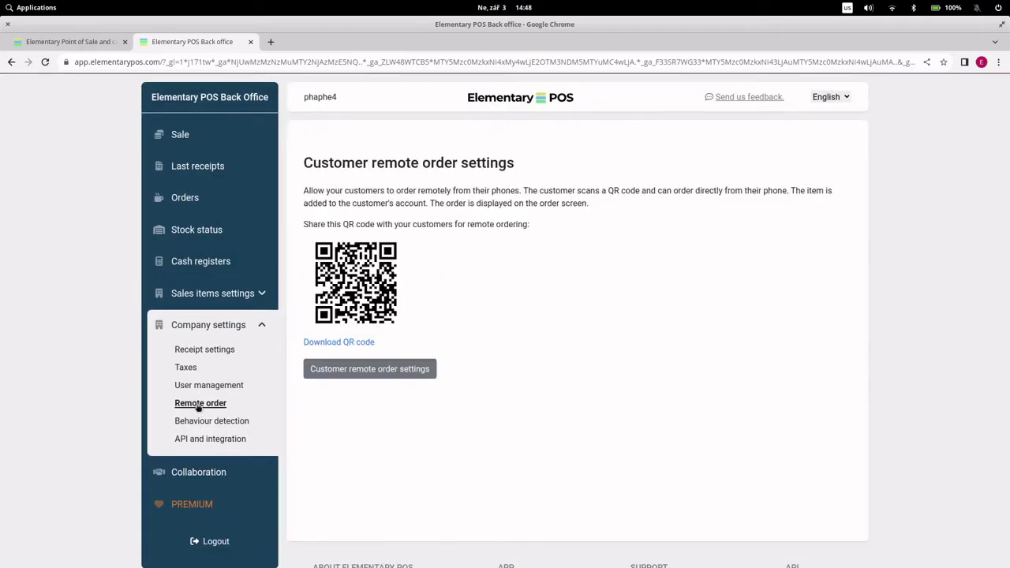
click(352, 374)
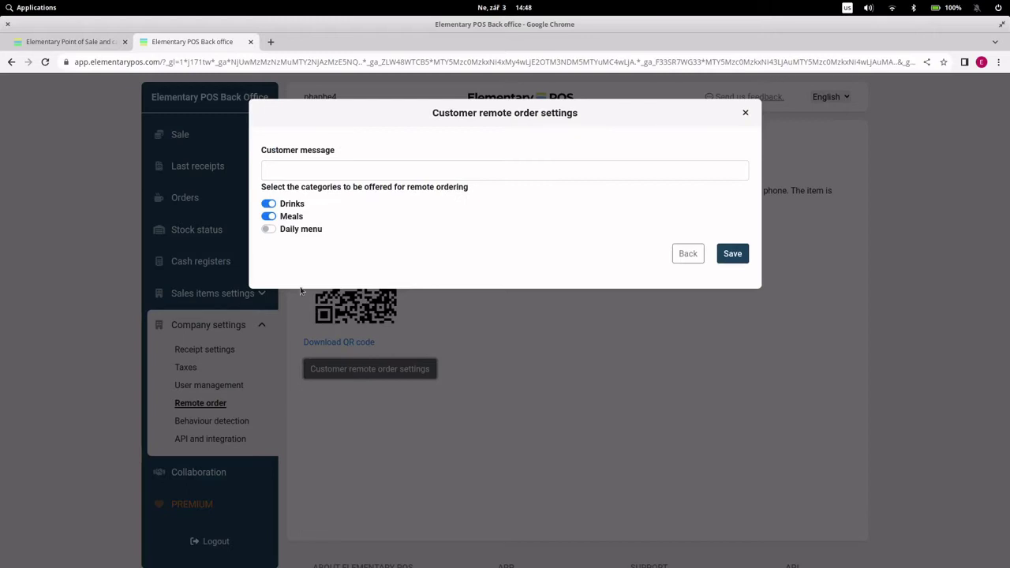
click(268, 230)
click(269, 217)
click(268, 204)
click(295, 167)
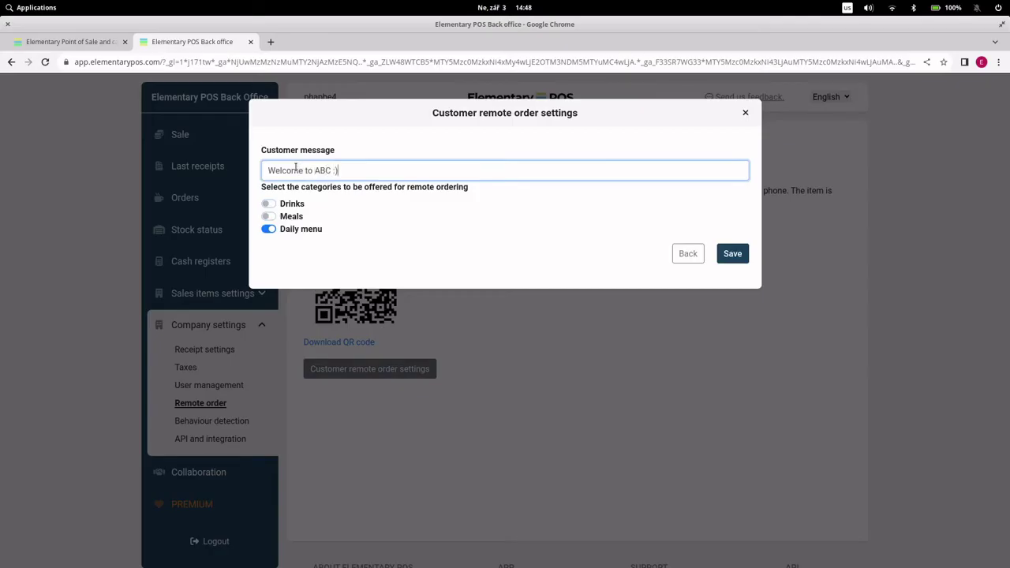
click(735, 257)
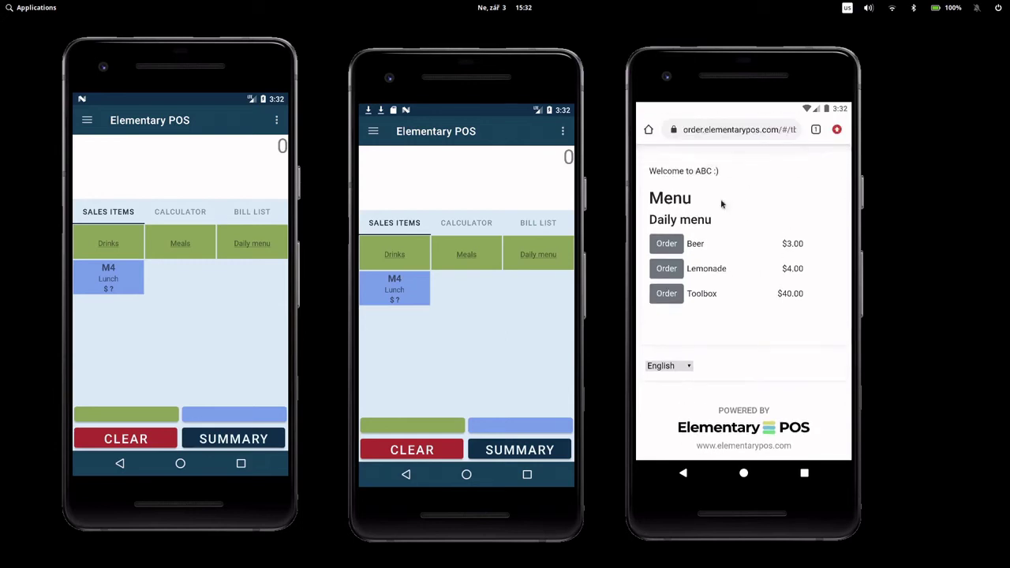
Bring up the kitchen display of current orders and the list of open bills.
click(374, 133)
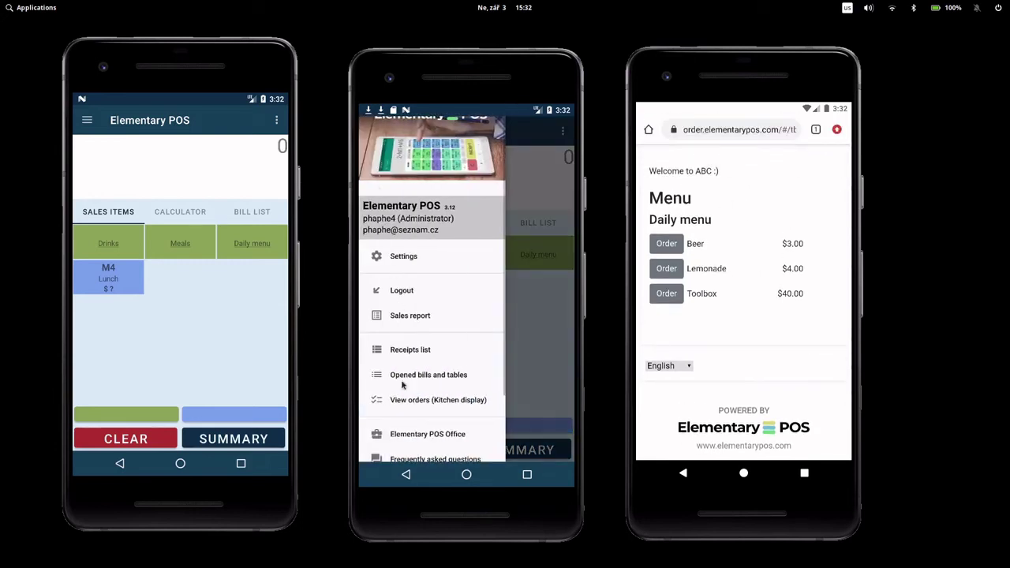
click(400, 398)
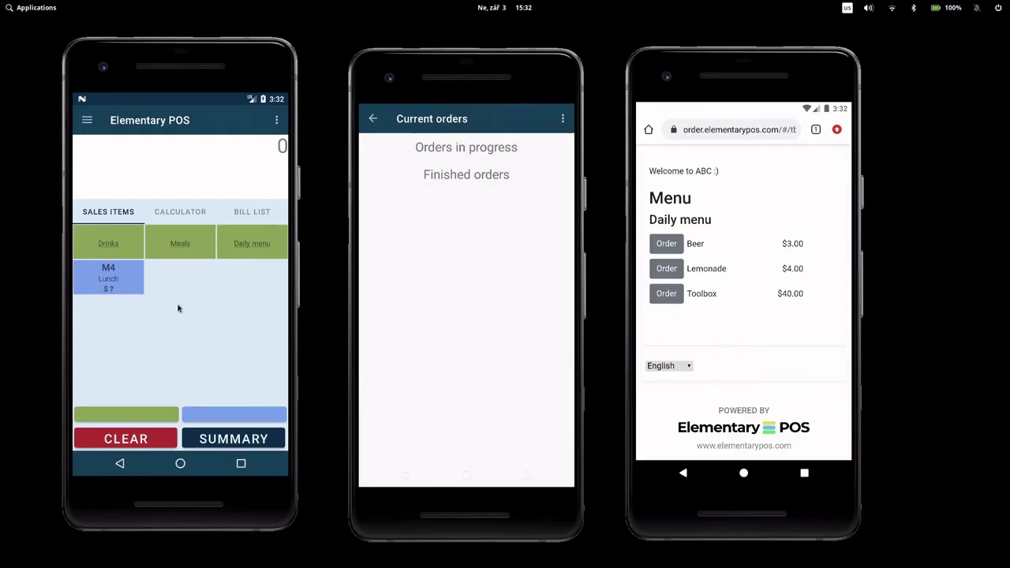
click(246, 213)
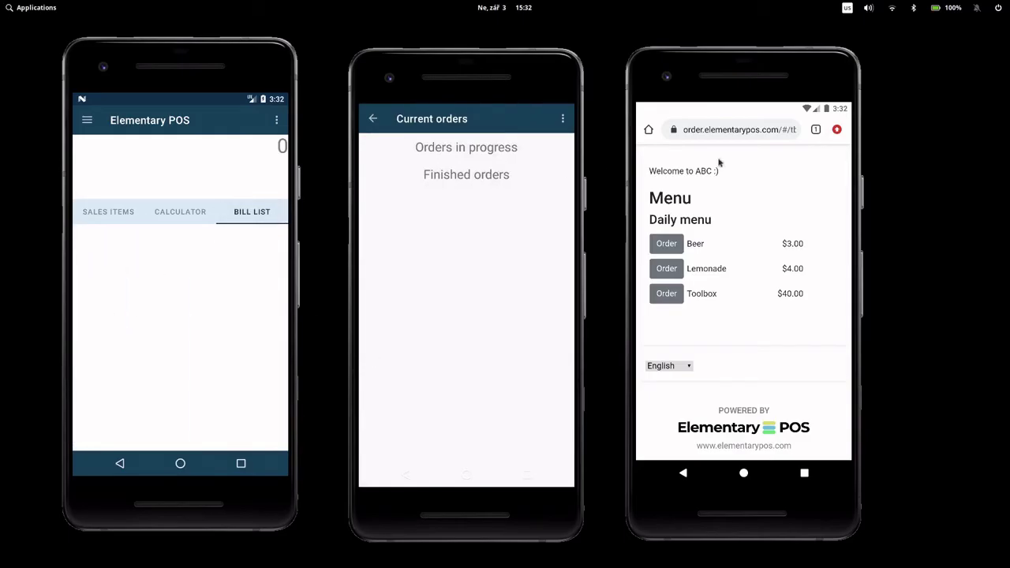
Order 2 Beers from the customer menu with the note 'My note'.
click(667, 245)
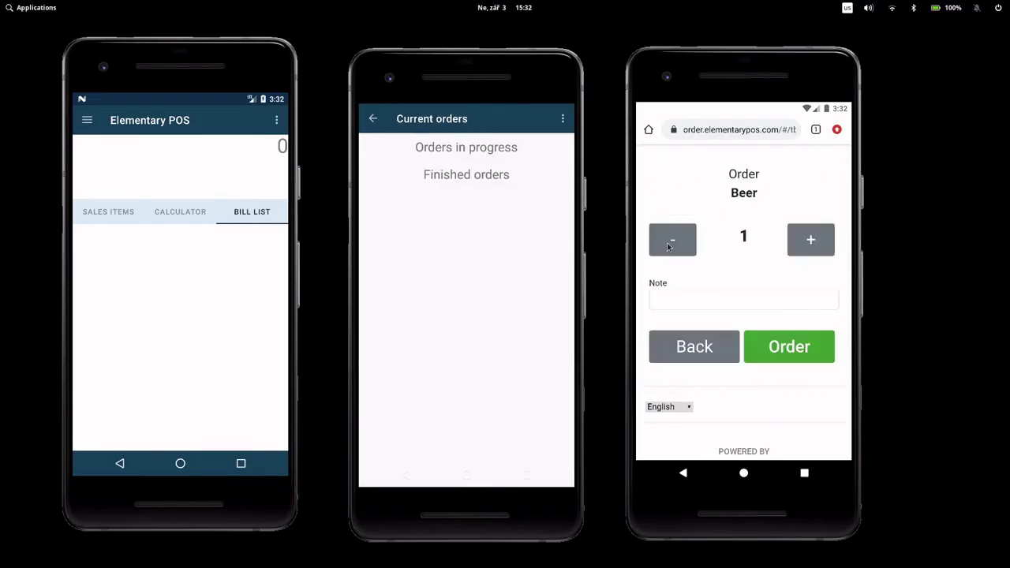
click(816, 244)
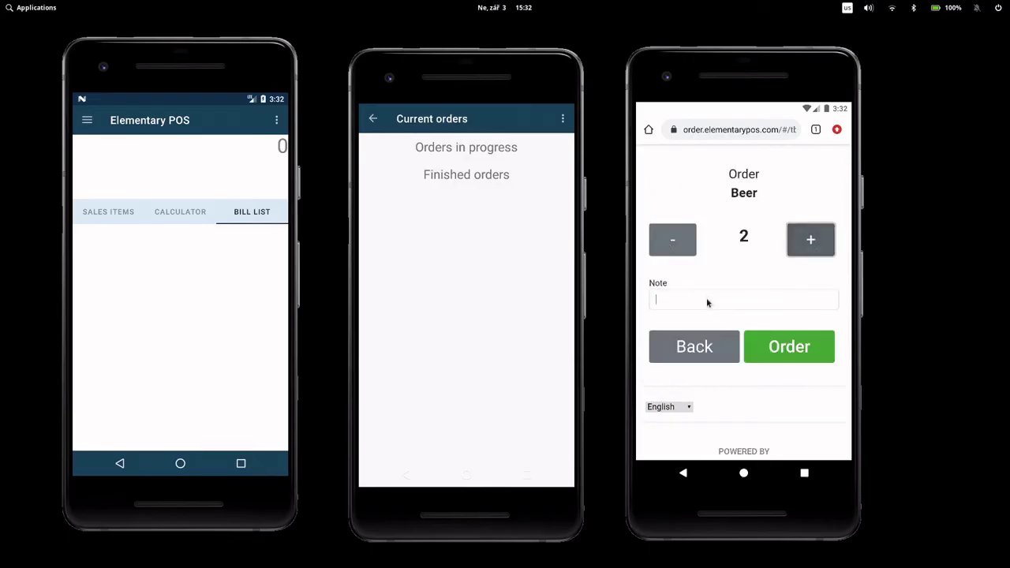
click(706, 298)
text(My note)
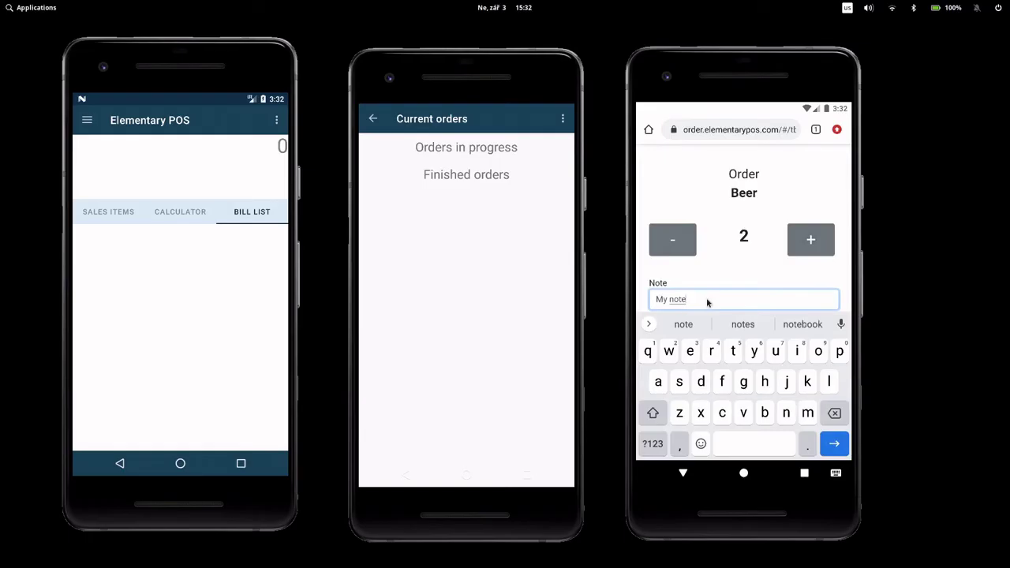
click(705, 281)
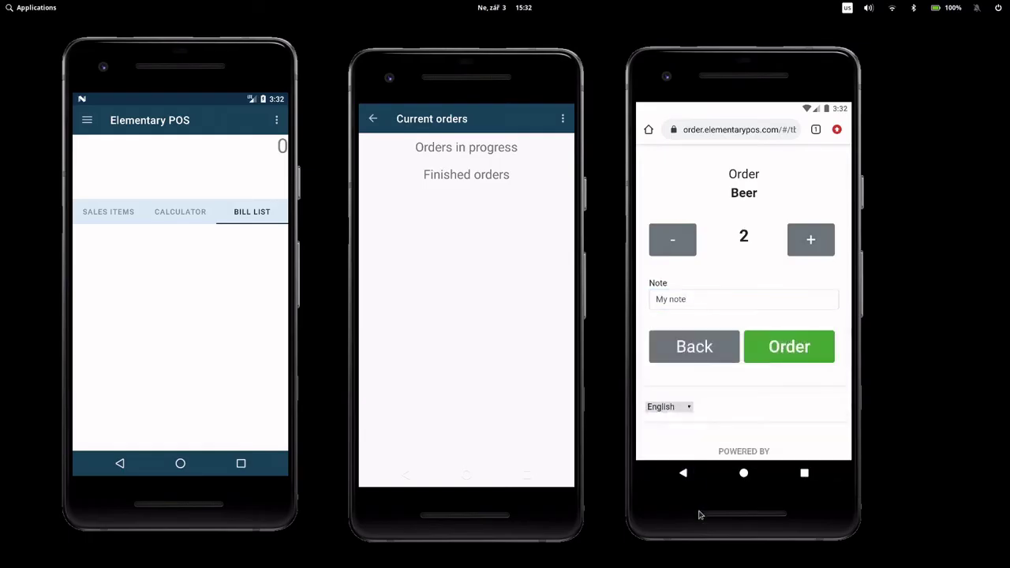
click(786, 355)
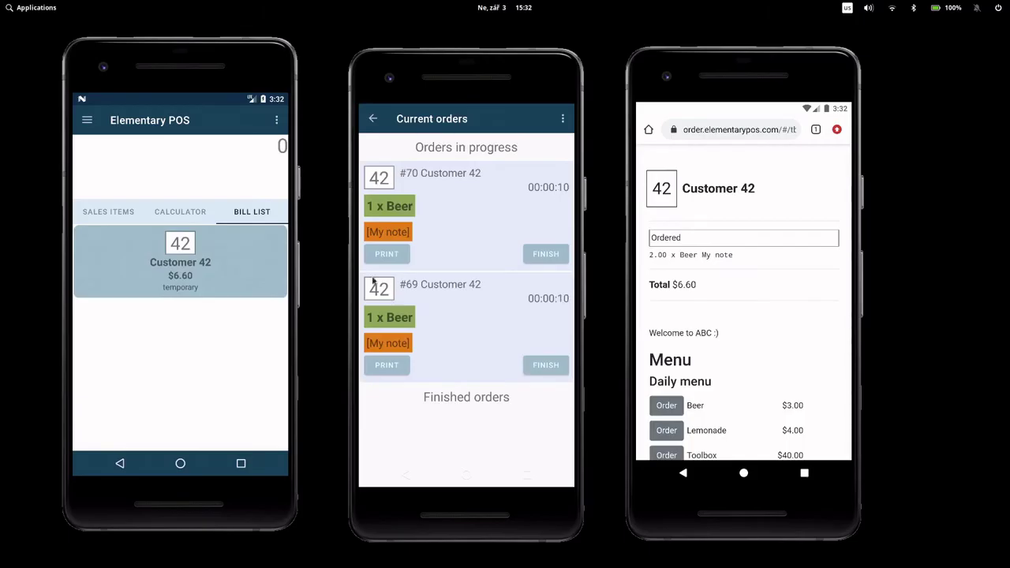
Assign the Customer 42 bill to table 1 and finish order #70 in the kitchen display.
click(176, 247)
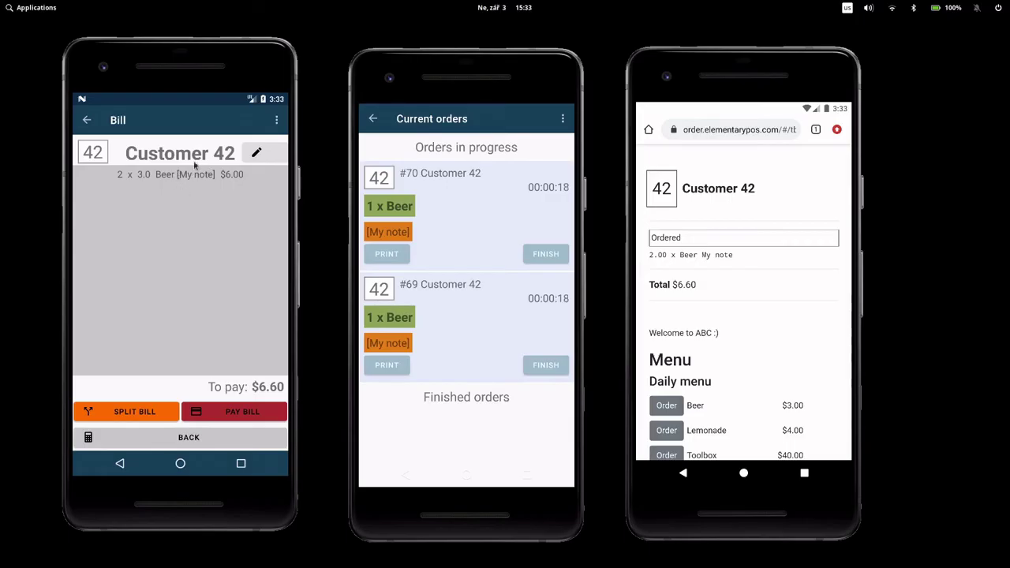
click(93, 158)
click(115, 198)
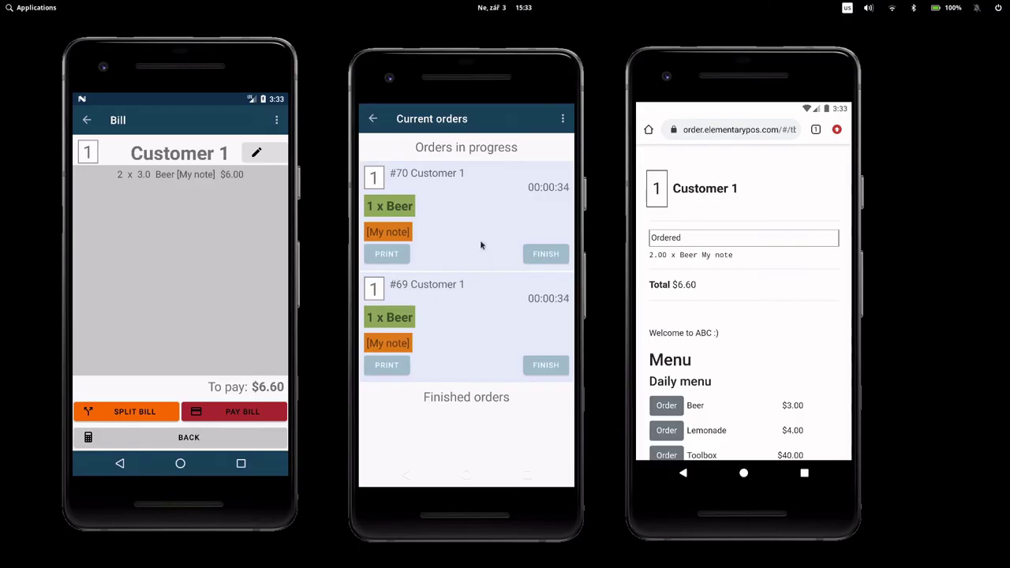
click(535, 255)
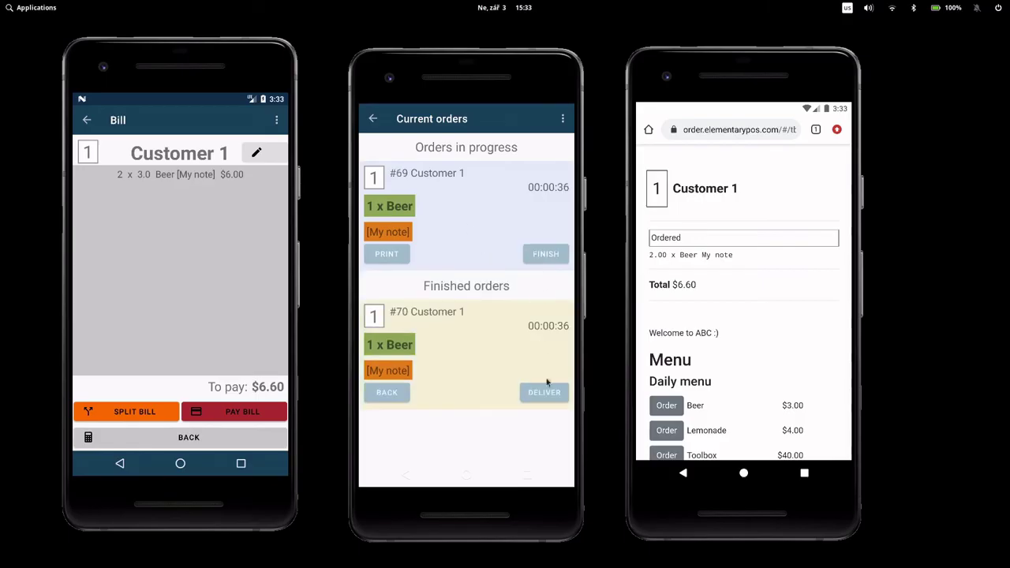
Finish Beer order #69 so it's ready to pick up, and begin a Lemonade order.
click(548, 254)
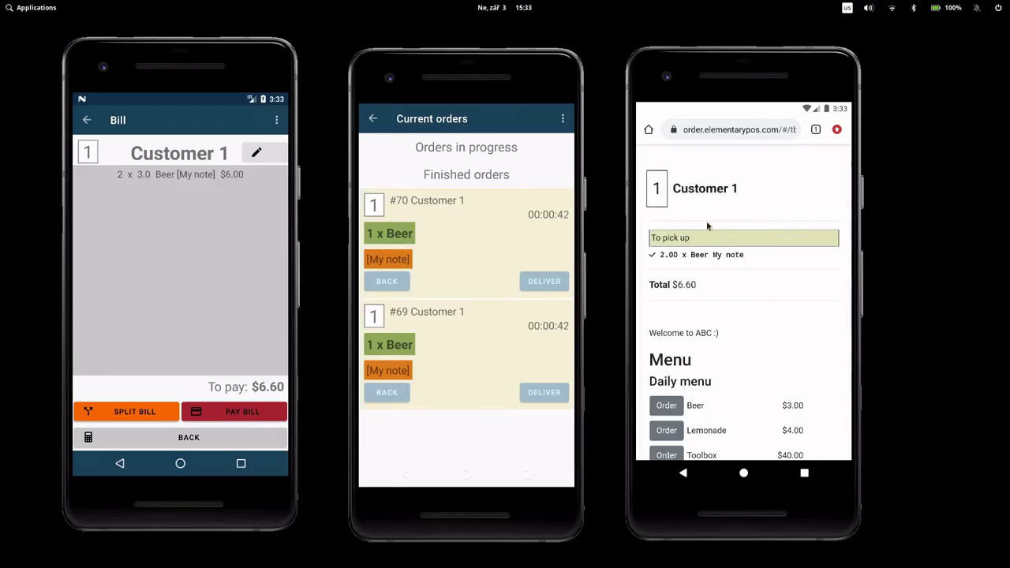
click(666, 433)
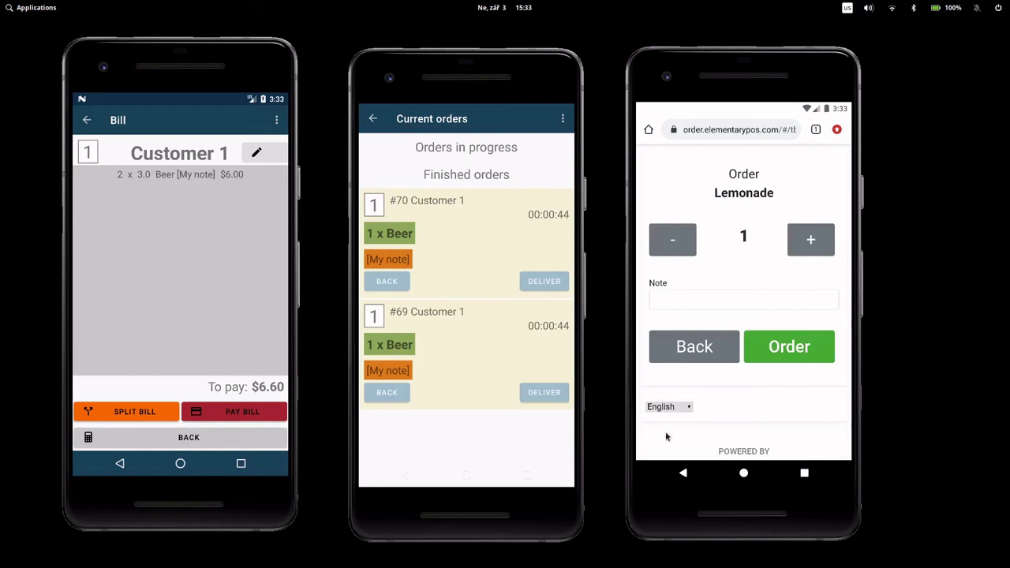
Submit the Lemonade order, then pay the $11.00 Customer 1 bill to show its receipt.
click(788, 347)
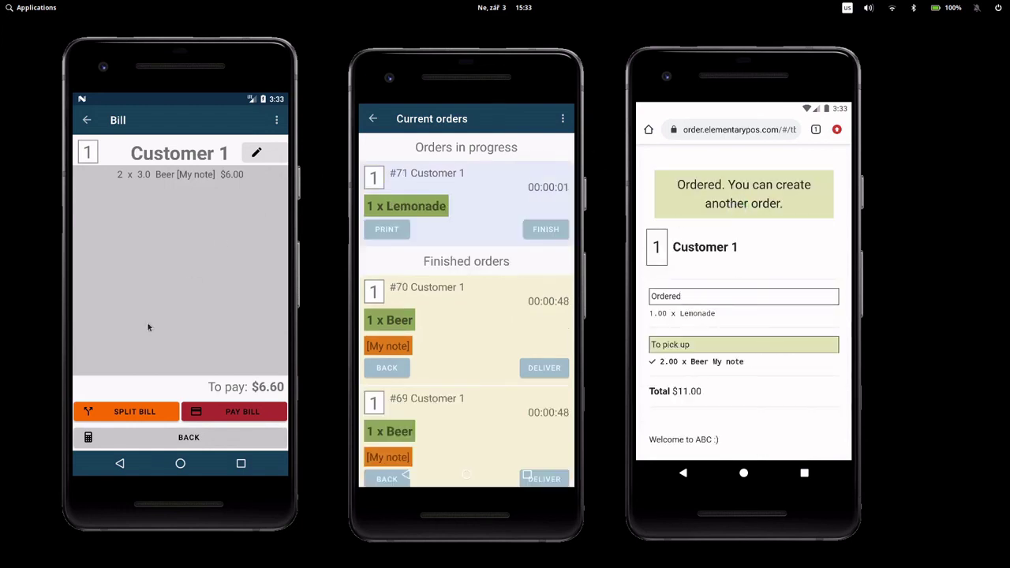
click(86, 123)
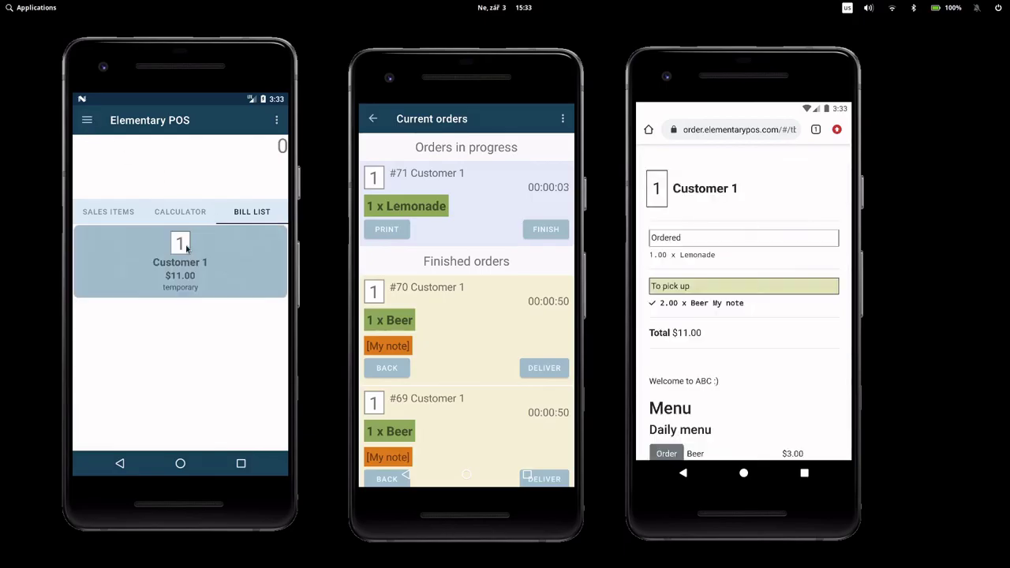
click(187, 248)
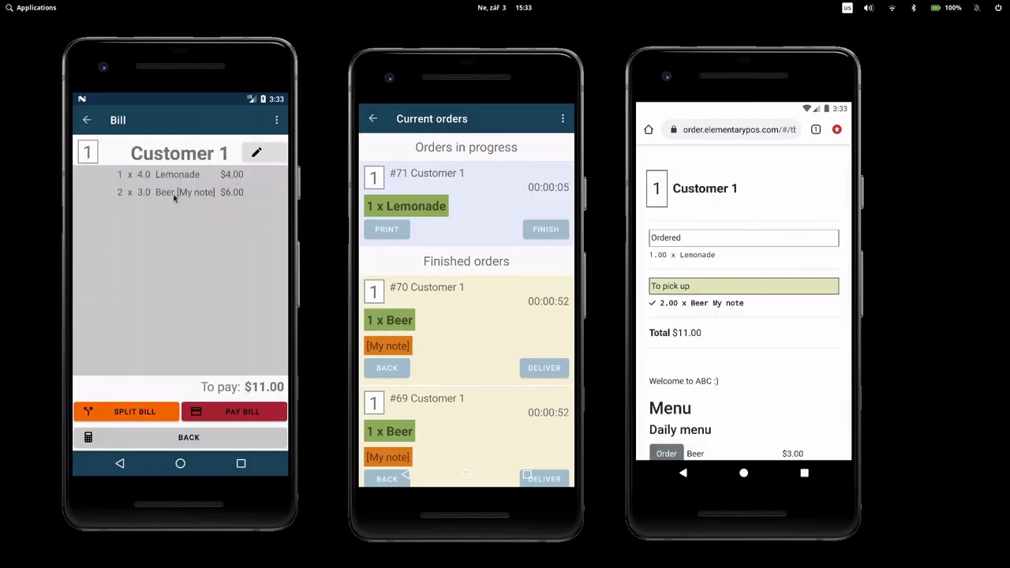
click(216, 412)
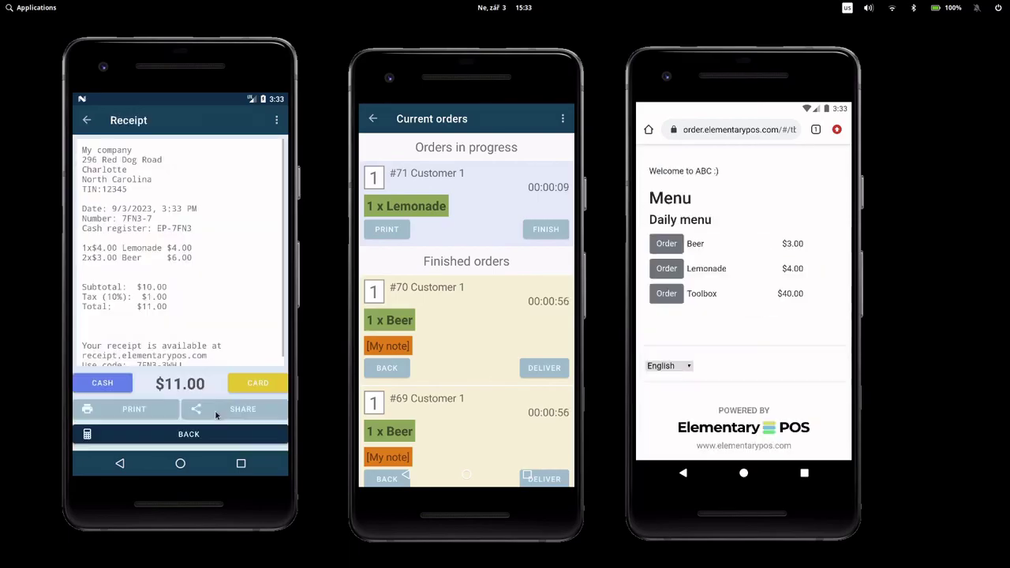